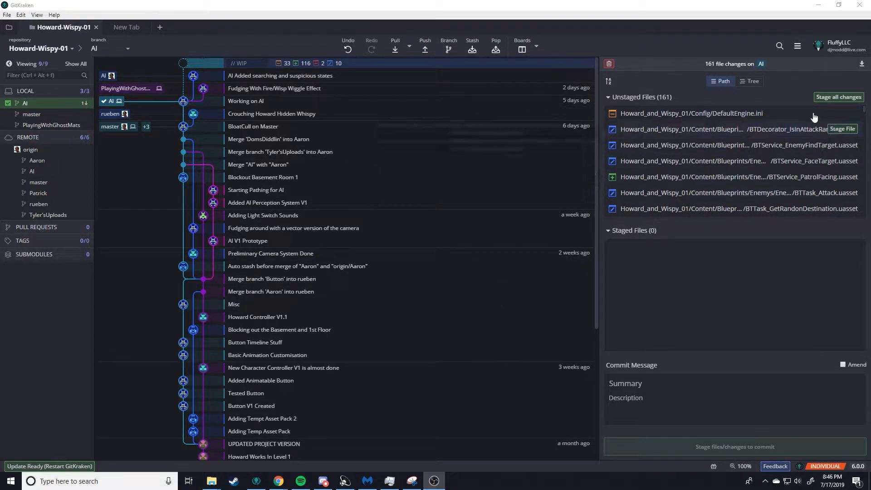
Stage all changed files on the AI branch and enter the commit summary "Added to AI and Camera System".
{"action": "left_click", "coordinate": [832, 98]}
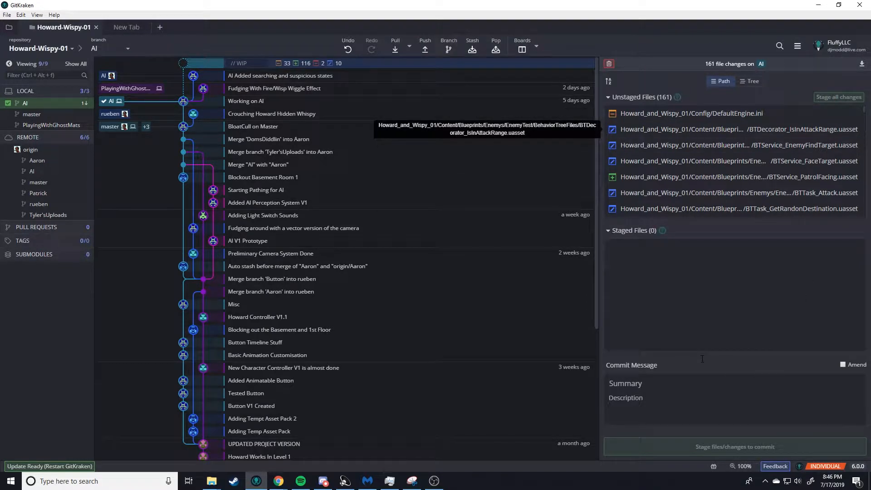
{"action": "left_click", "coordinate": [662, 381]}
{"action": "type", "text": "Added to AI and Came"}
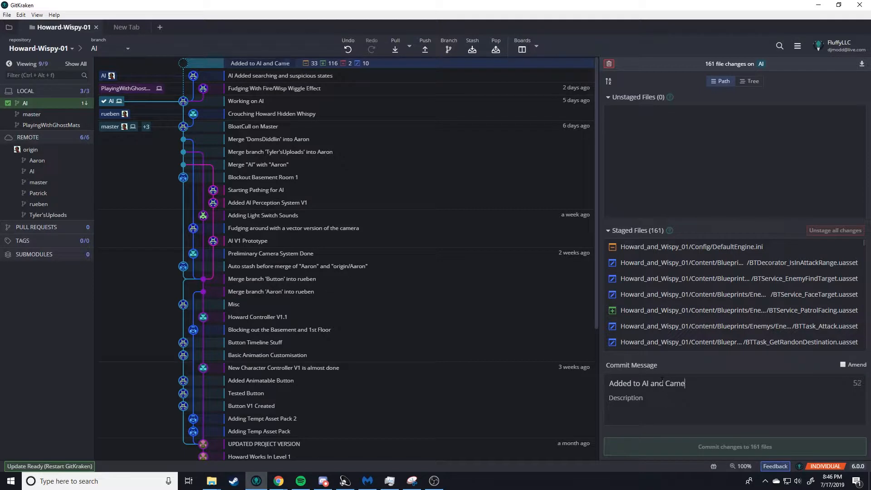
{"action": "type", "text": "ra S"}
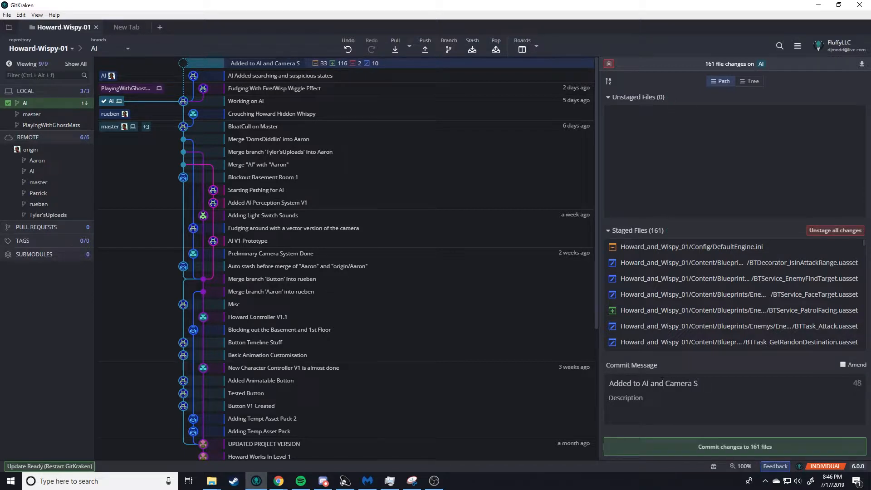
{"action": "type", "text": "ystem"}
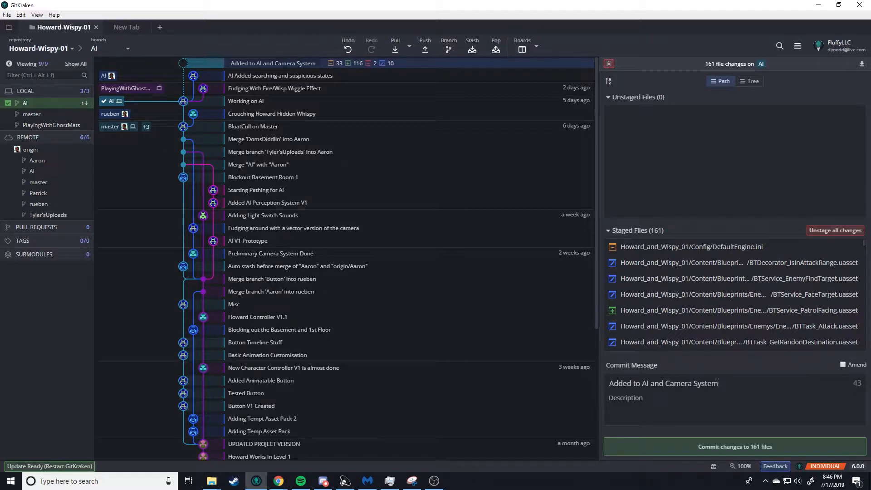
Write the commit description "Added searching and susprions states to AI, Needs Debugging.".
{"action": "left_click", "coordinate": [668, 415]}
{"action": "type", "text": "Addd"}
{"action": "type", "text": "es sear"}
{"action": "type", "text": "ching"}
{"action": "key", "text": "BackSpace"}
{"action": "key", "text": "BackSpace"}
{"action": "key", "text": "BackSpace"}
{"action": "type", "text": "d"}
{"action": "key", "text": "Right"}
{"action": "key", "text": "Right"}
{"action": "key", "text": "Right"}
{"action": "key", "text": "Right"}
{"action": "type", "text": "and susprions s"}
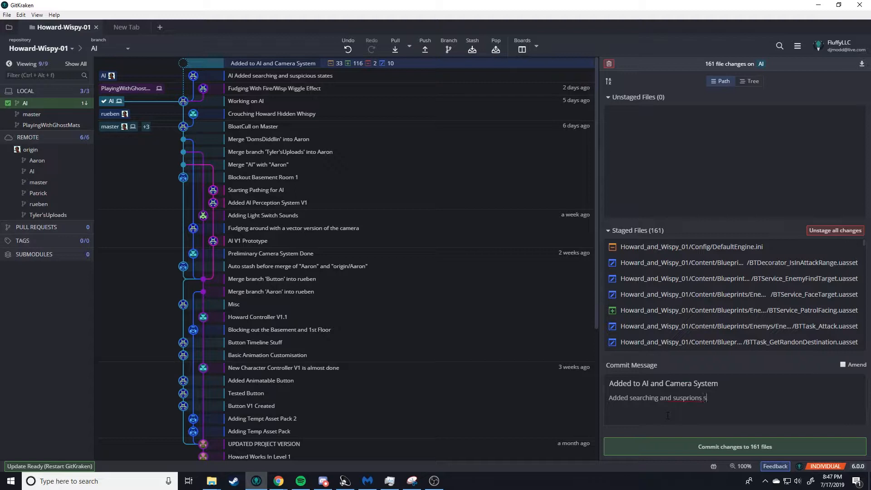
{"action": "type", "text": "tates to AI"}
{"action": "type", "text": "I"}
{"action": "type", "text": " Needs S"}
{"action": "key", "text": "BackSpace"}
{"action": "type", "text": "Debugging"}
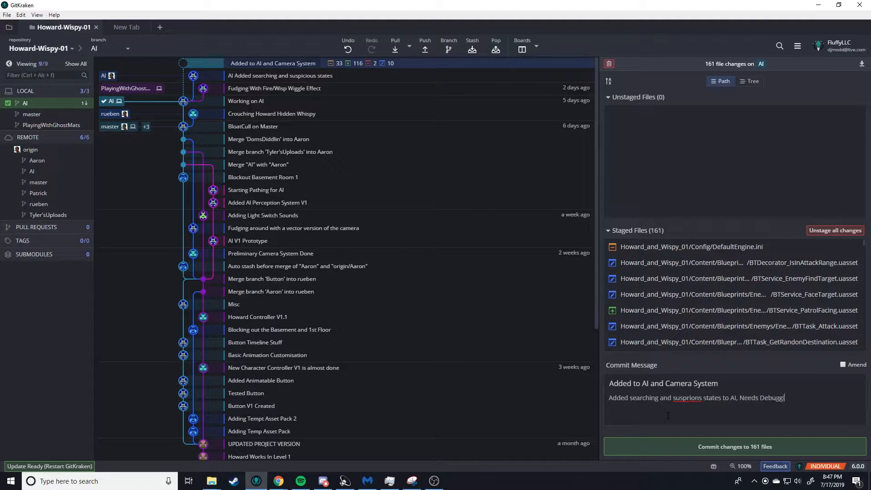
{"action": "type", "text": "."}
Add the line "Fixed Bug in Camera" to the commit description and commit the staged files.
{"action": "key", "text": "Return"}
{"action": "type", "text": "Fixed Bug in Camera"}
{"action": "left_click", "coordinate": [751, 449]}
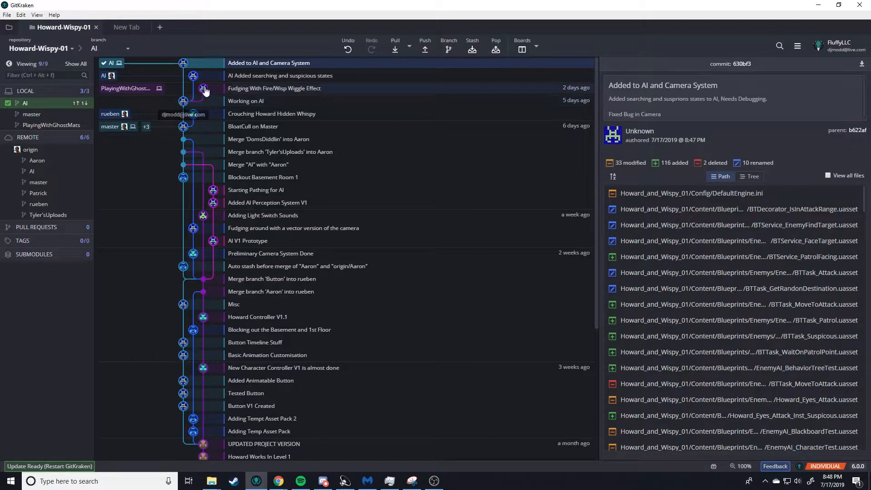
Push the AI branch's new commit to the remote with Force Push, accepting the destructive action.
{"action": "scroll", "coordinate": [213, 182], "scroll_direction": "down", "scroll_amount": 4}
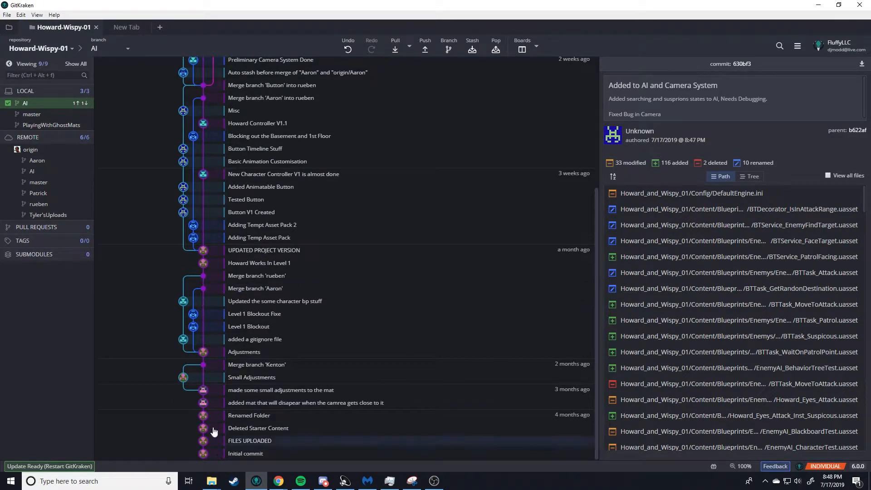
{"action": "scroll", "coordinate": [220, 317], "scroll_direction": "up", "scroll_amount": 4}
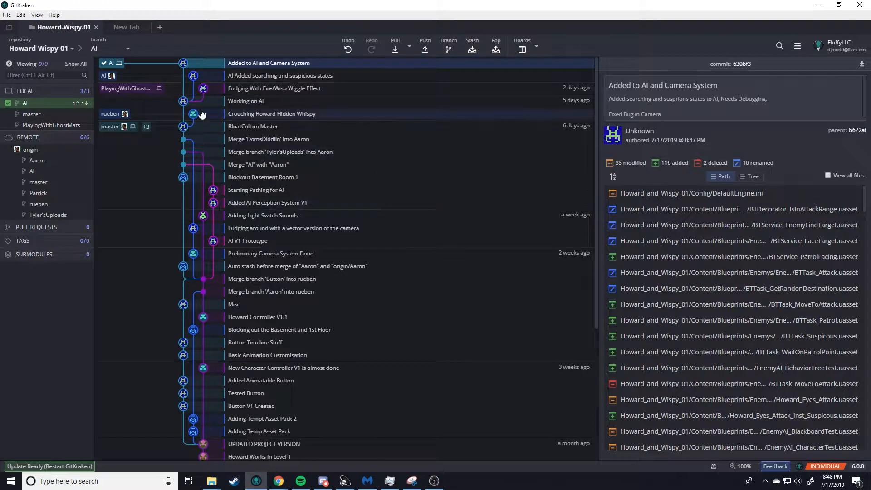
{"action": "left_click", "coordinate": [426, 51]}
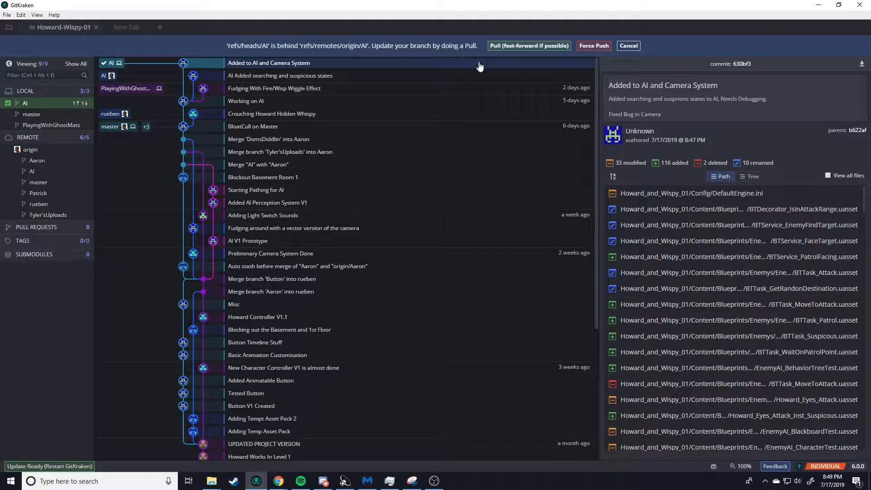
{"action": "left_click", "coordinate": [594, 46]}
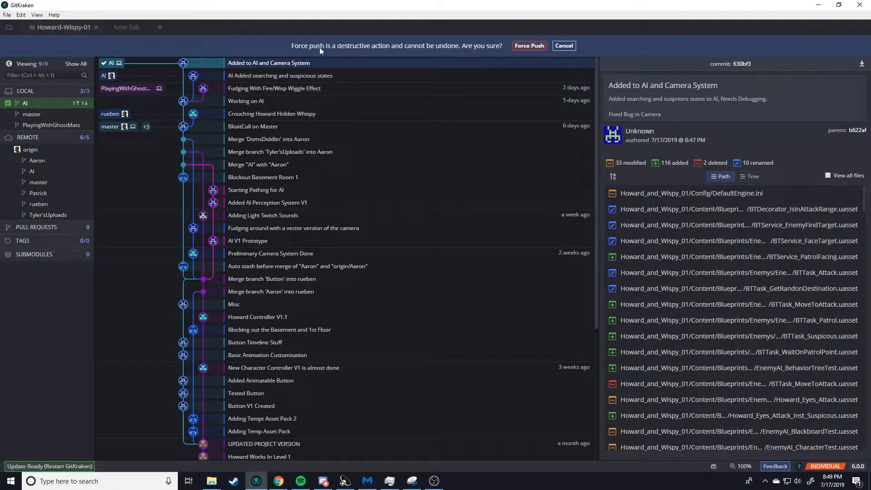
{"action": "left_click", "coordinate": [524, 50]}
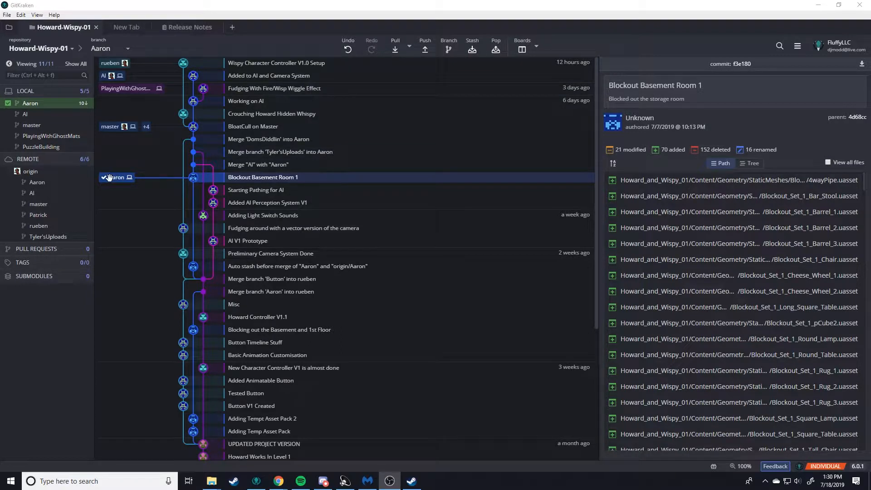
Pull the checked-out local branch at the "Blockout Basement Room 1" commit, using fast-forward if possible.
{"action": "mouse_move", "coordinate": [125, 127]}
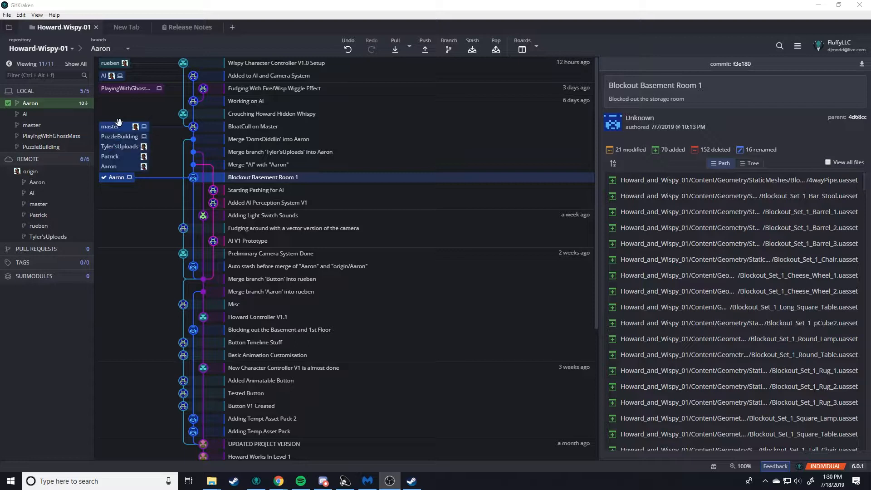
{"action": "right_click", "coordinate": [126, 178]}
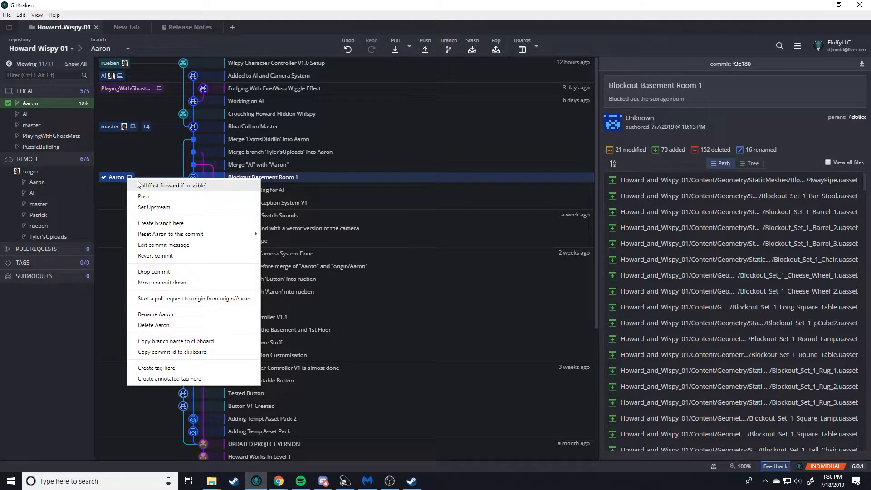
{"action": "left_click", "coordinate": [160, 190]}
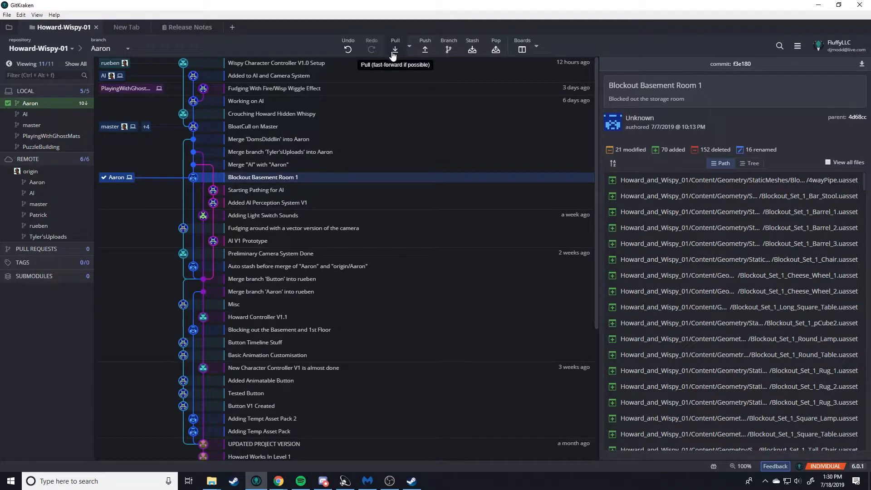
{"action": "right_click", "coordinate": [117, 177]}
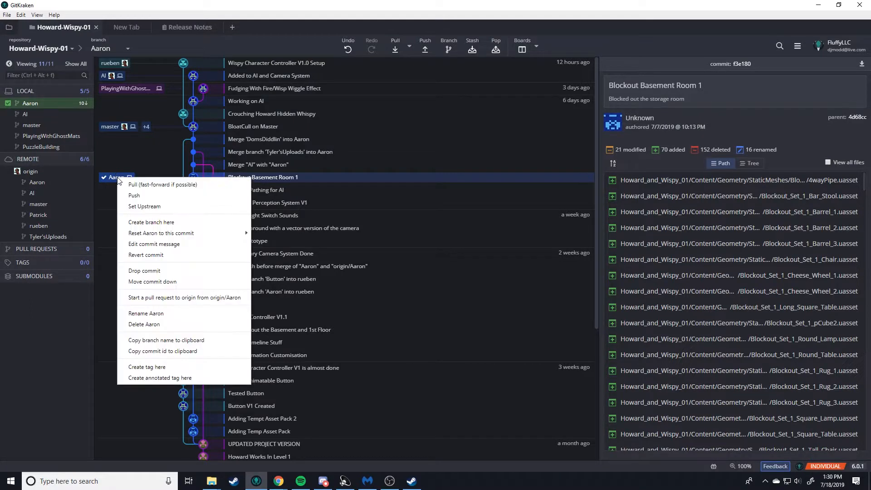
{"action": "left_click", "coordinate": [163, 188]}
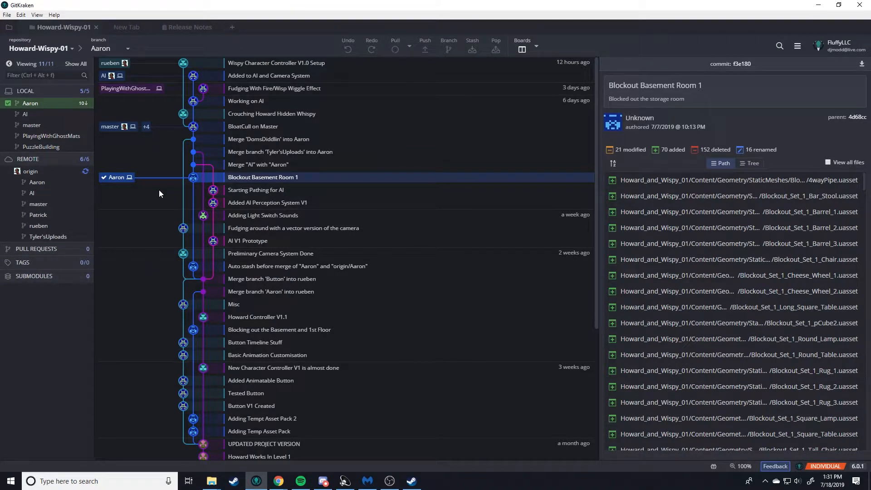